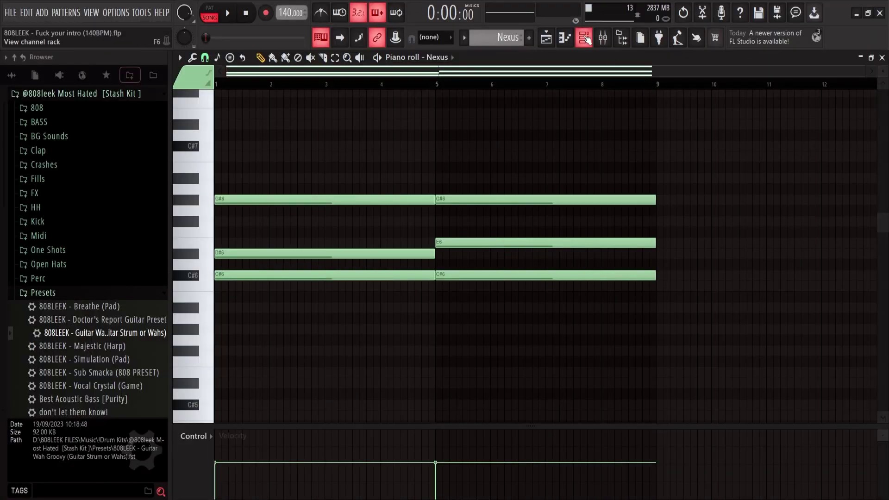
Step: Open the Nexus instrument from the channel rack to view its sound and play its chord pattern
{"action": "left_click", "coordinate": [585, 38]}
{"action": "left_click", "coordinate": [514, 169]}
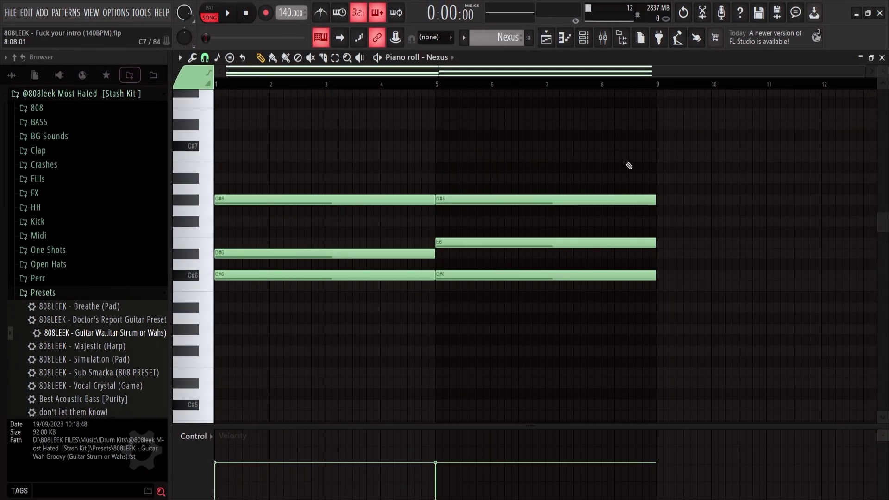
{"action": "key", "text": "space"}
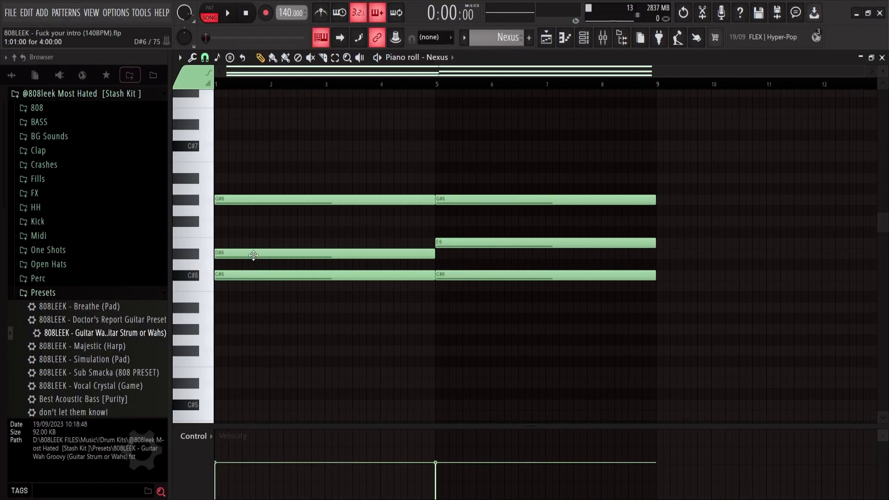
Step: Delete the D#6 note from the first Nexus chord, redraw it at bar 1, and play back the chords
{"action": "right_click", "coordinate": [226, 256]}
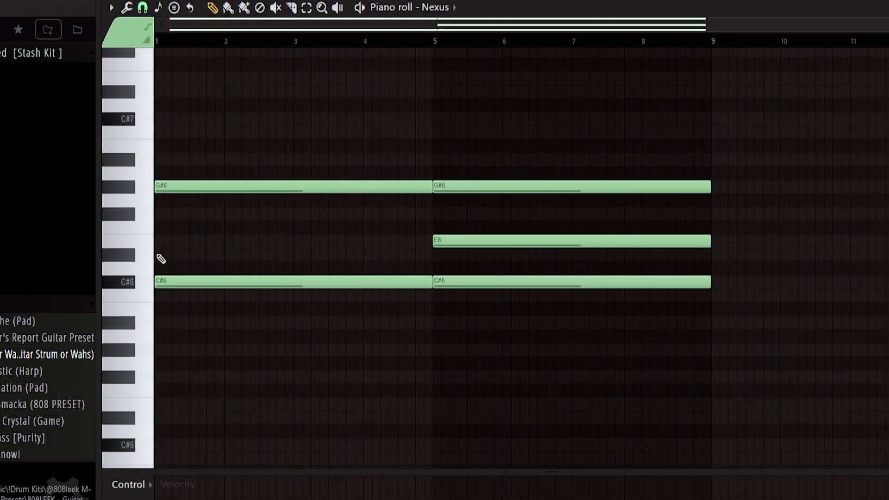
{"action": "left_click", "coordinate": [159, 260]}
{"action": "key", "text": "space"}
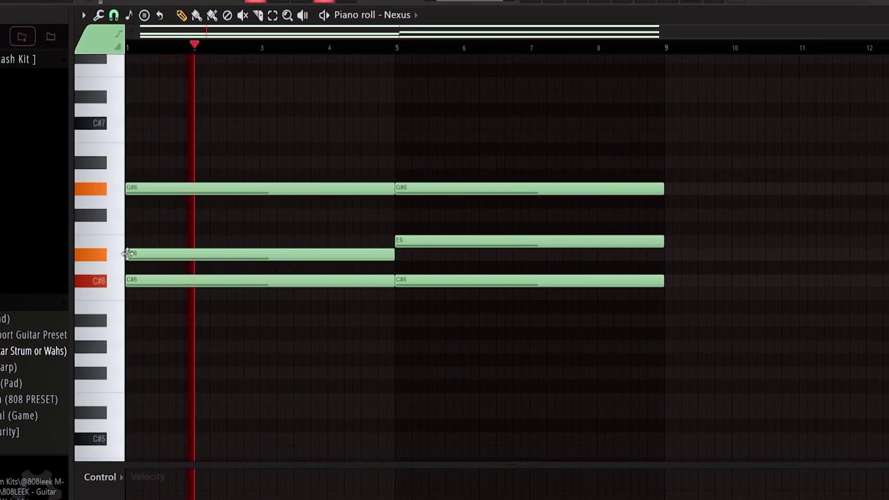
{"action": "key", "text": "space"}
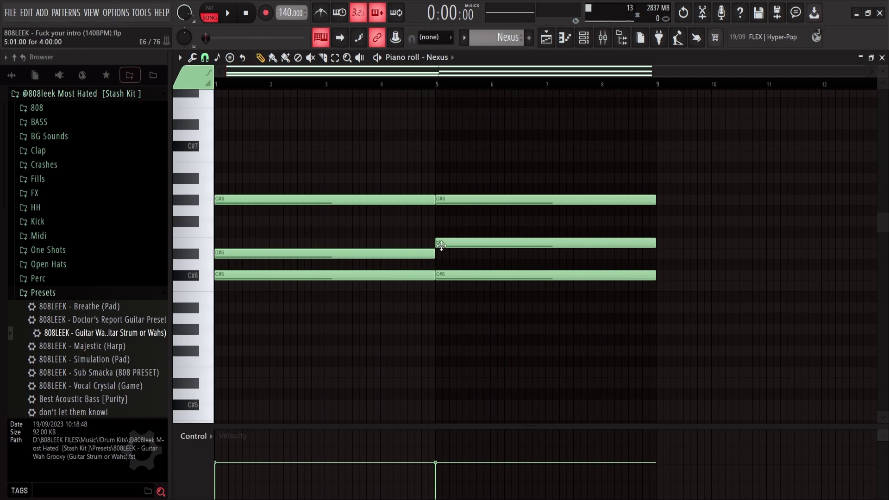
{"action": "mouse_move", "coordinate": [445, 245]}
{"action": "left_mouse_down"}
{"action": "mouse_move", "coordinate": [445, 264]}
{"action": "mouse_move", "coordinate": [444, 241]}
{"action": "left_mouse_up"}
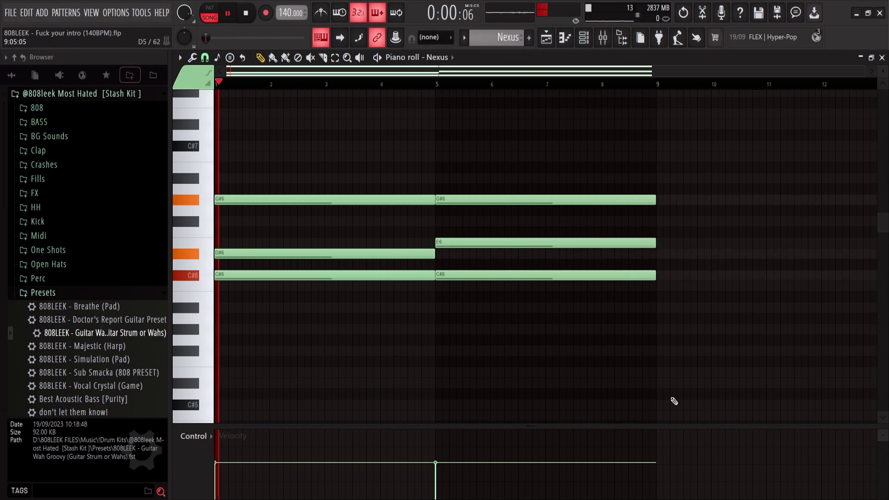
{"action": "key", "text": "space"}
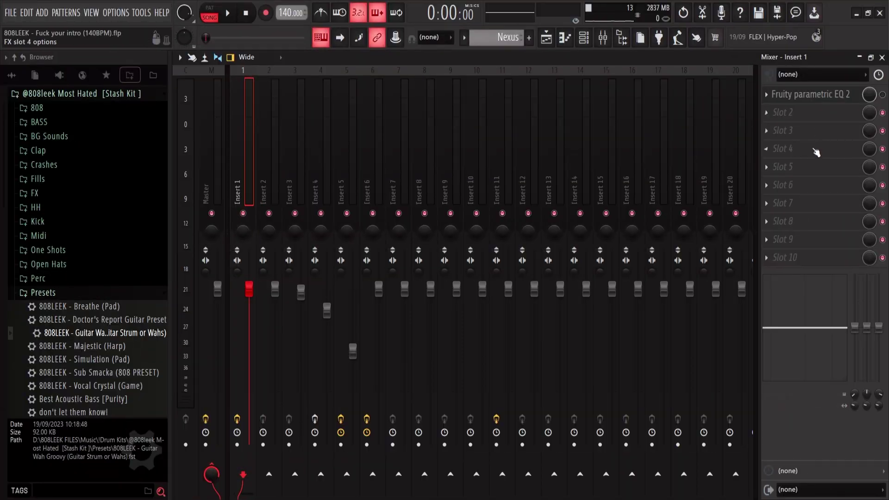
Step: Inspect Fruity Parametric EQ 2 on mixer Insert 1 and play the Nexus chords again in the piano roll
{"action": "left_click", "coordinate": [829, 94]}
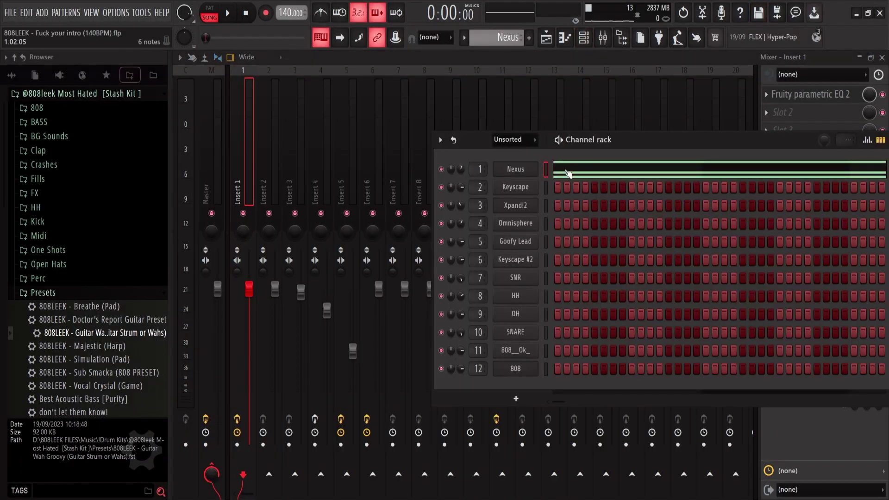
{"action": "left_click", "coordinate": [567, 173]}
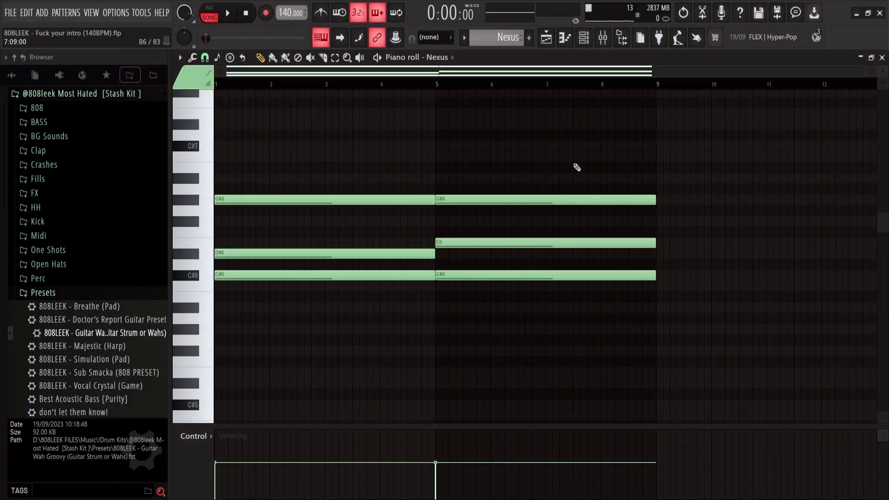
{"action": "key", "text": "space"}
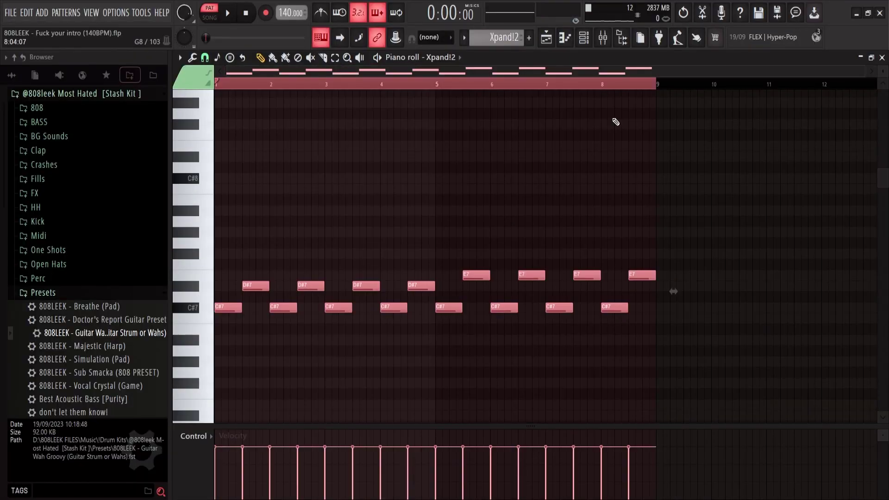
Step: Play the Xpand!2 melody and undo the last two note edits in its piano roll
{"action": "key", "text": "space"}
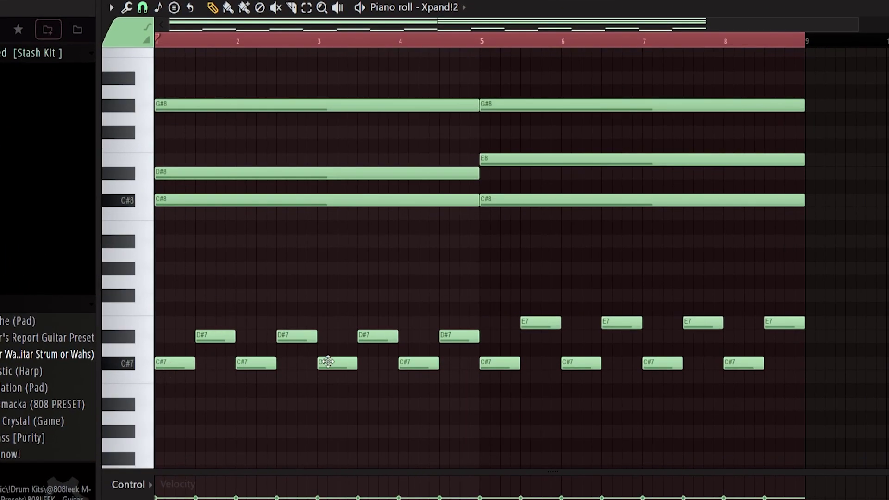
{"action": "left_click", "coordinate": [129, 364]}
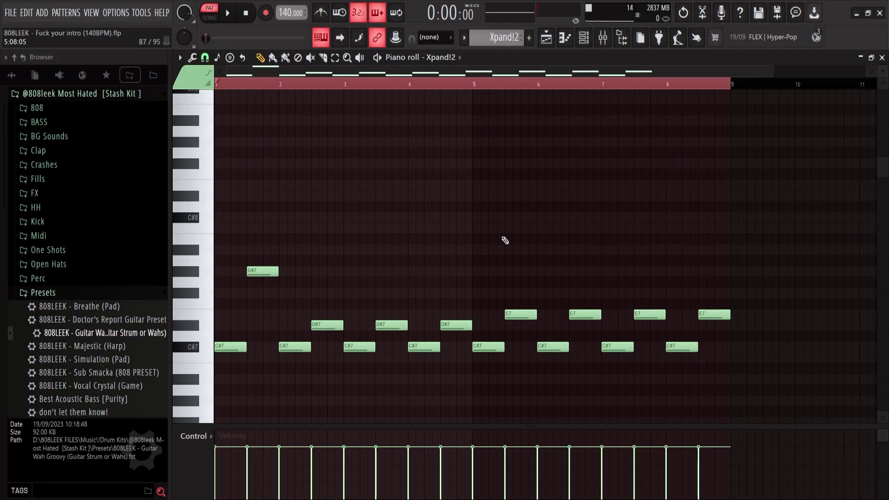
{"action": "key", "text": "ctrl+z"}
{"action": "key", "text": "ctrl+z"}
Step: Delete the six long chord notes (C#8, D#8, E8 and G#8) above the Xpand!2 melody
{"action": "right_click", "coordinate": [458, 217]}
{"action": "right_click", "coordinate": [458, 195]}
{"action": "right_click", "coordinate": [456, 141]}
{"action": "right_click", "coordinate": [484, 141]}
{"action": "right_click", "coordinate": [489, 185]}
{"action": "right_click", "coordinate": [491, 218]}
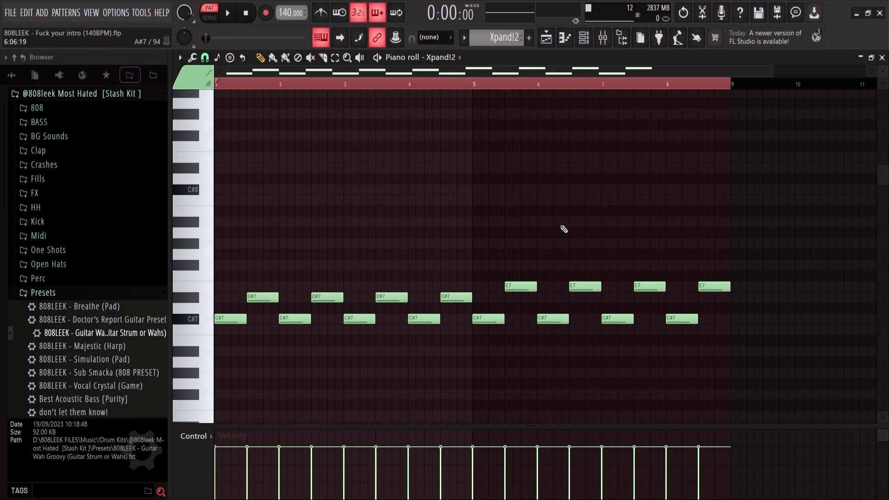
Step: Open the Omnisphere pattern's piano roll and inspect the patch loaded in the Omnisphere instrument
{"action": "key", "text": "F5"}
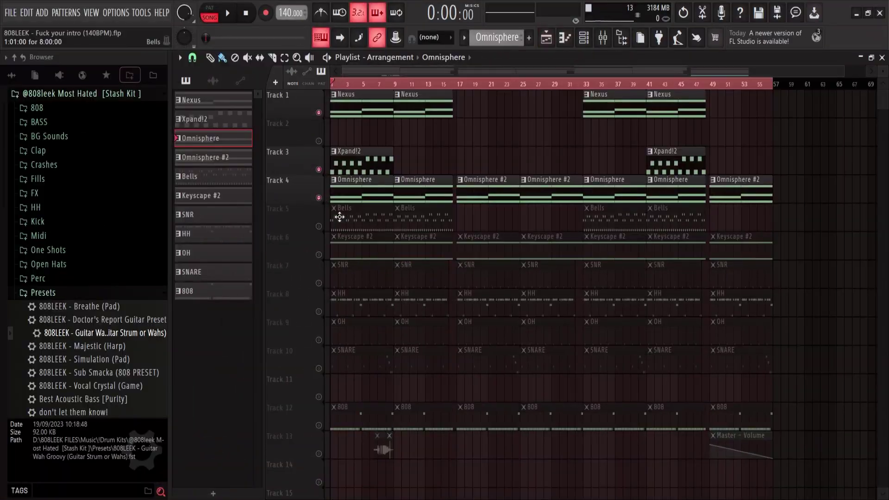
{"action": "double_click", "coordinate": [341, 214]}
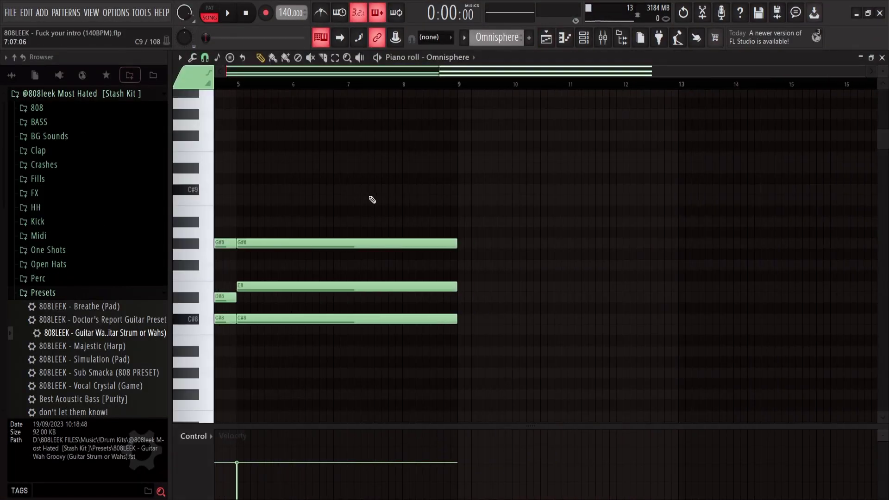
{"action": "left_click", "coordinate": [584, 38]}
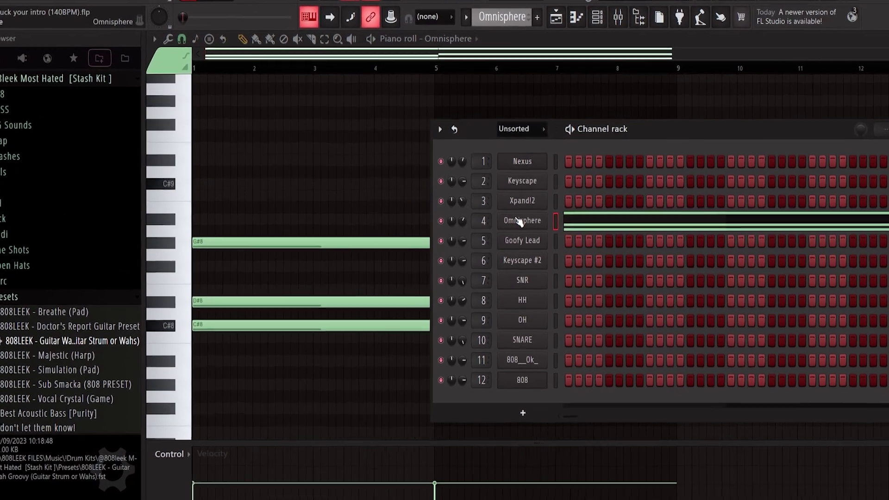
{"action": "left_click", "coordinate": [515, 223]}
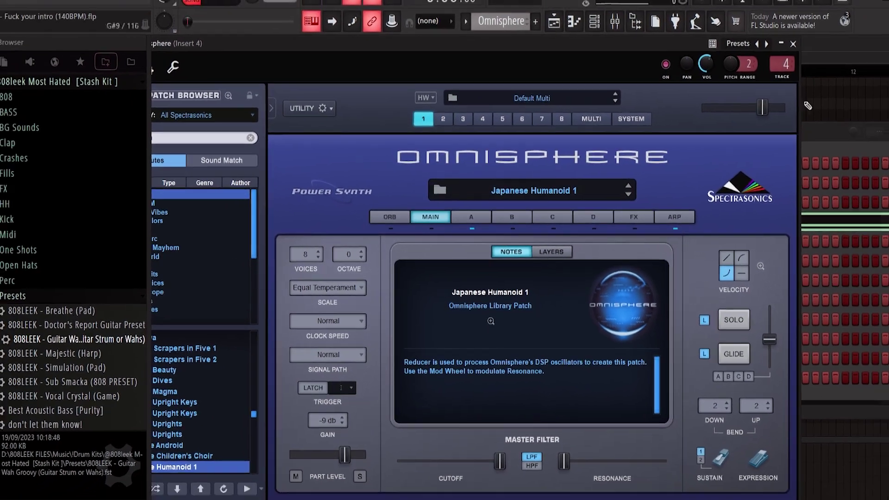
{"action": "left_click", "coordinate": [855, 88]}
Step: Open the Nexus pattern from the playlist and compare its chord notes with the Omnisphere chords
{"action": "left_click", "coordinate": [546, 38]}
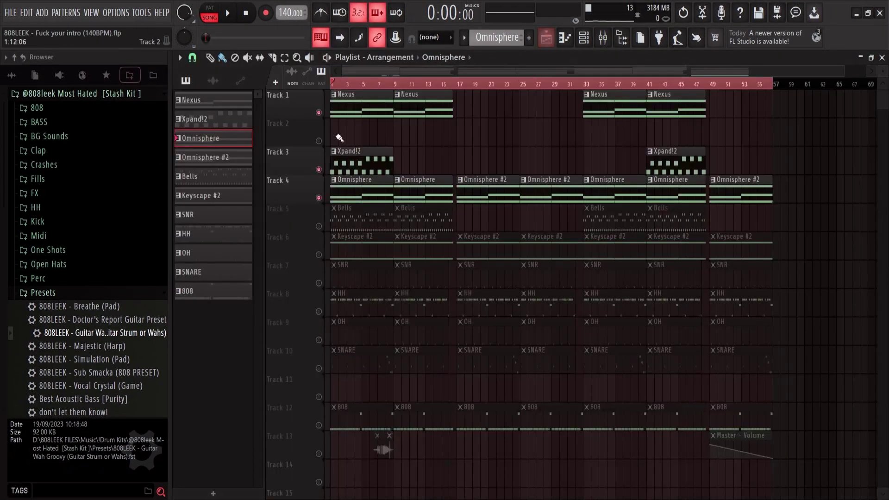
{"action": "double_click", "coordinate": [357, 135]}
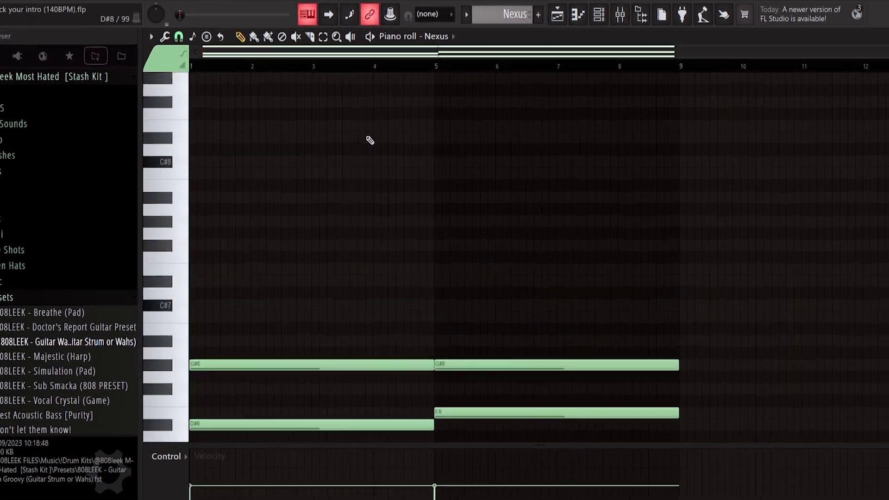
{"action": "scroll", "coordinate": [366, 157], "scroll_direction": "down", "scroll_amount": 5}
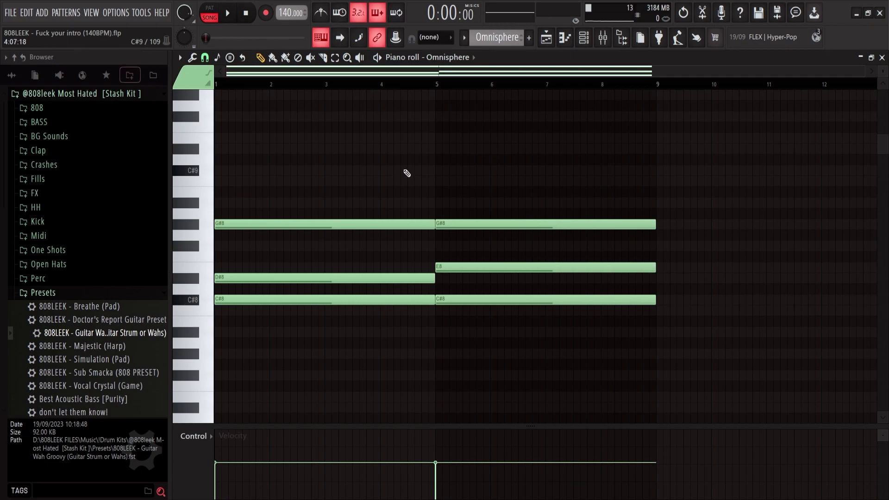
Step: Play the arrangement in the playlist and add a second Xpand!2 clip at bar 9 on Track 3
{"action": "key", "text": "F5"}
{"action": "key", "text": "space"}
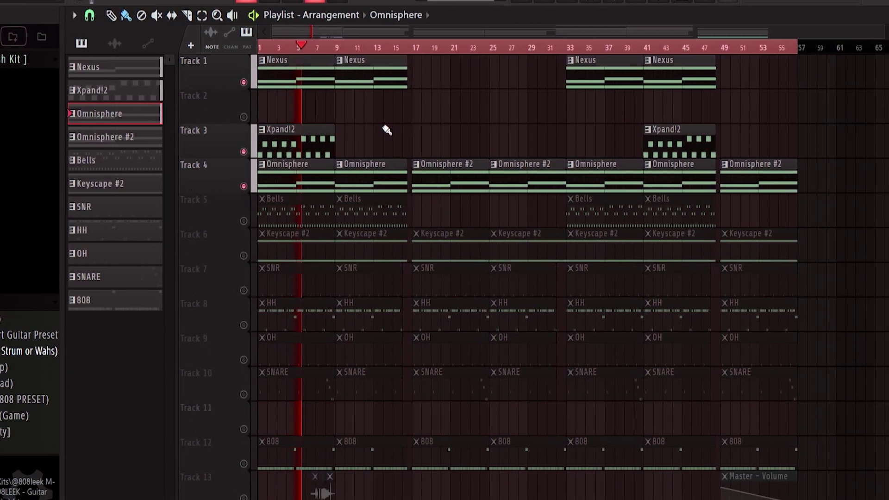
{"action": "left_click_drag", "start_coordinate": [308, 143], "coordinate": [372, 149]}
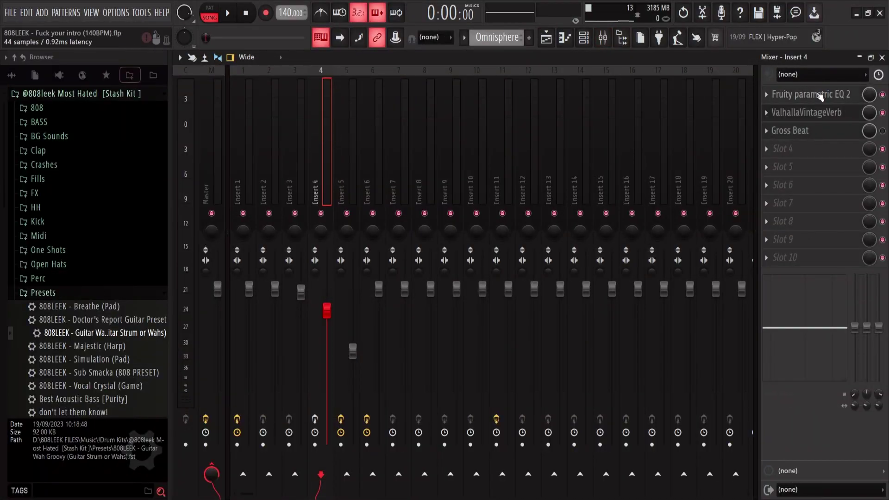
Step: Inspect Fruity Parametric EQ 2 on mixer Insert 4 and play the arrangement from the playlist
{"action": "left_click", "coordinate": [819, 96]}
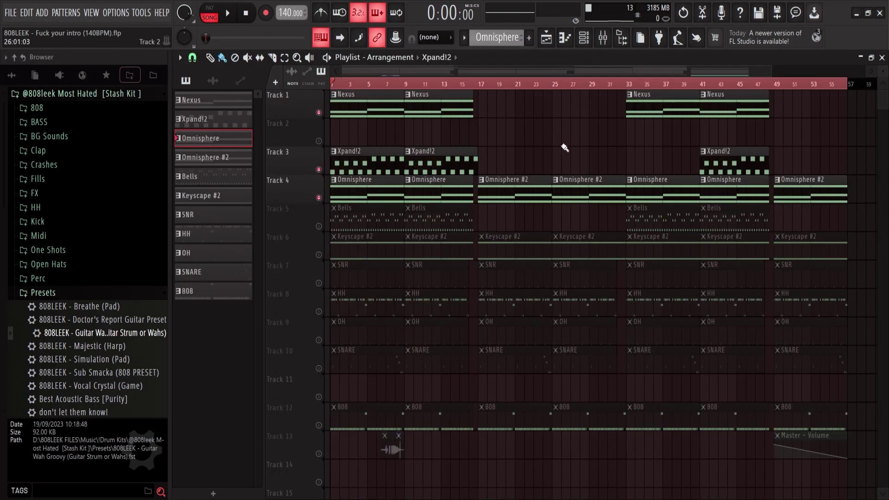
{"action": "key", "text": "space"}
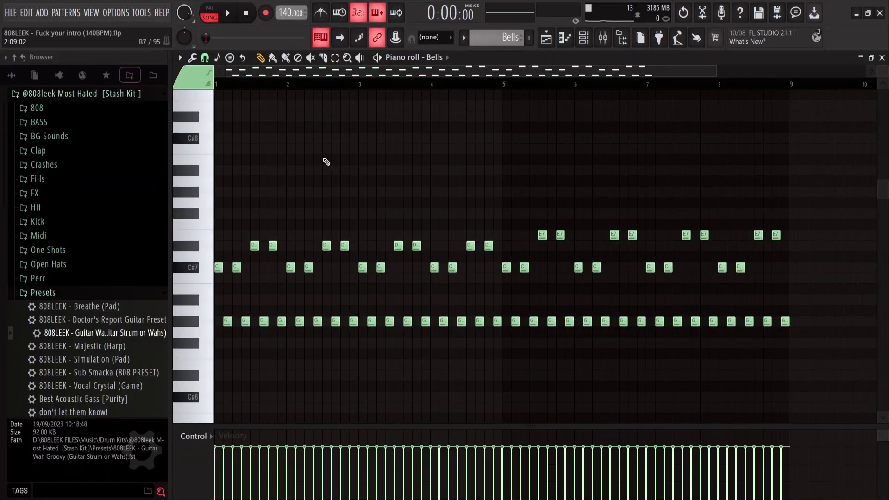
Step: Examine the Bells pattern's alternating upper notes and repeated G#6 notes across all eight bars, and play it
{"action": "scroll", "coordinate": [232, 262], "scroll_direction": "up", "scroll_amount": 4}
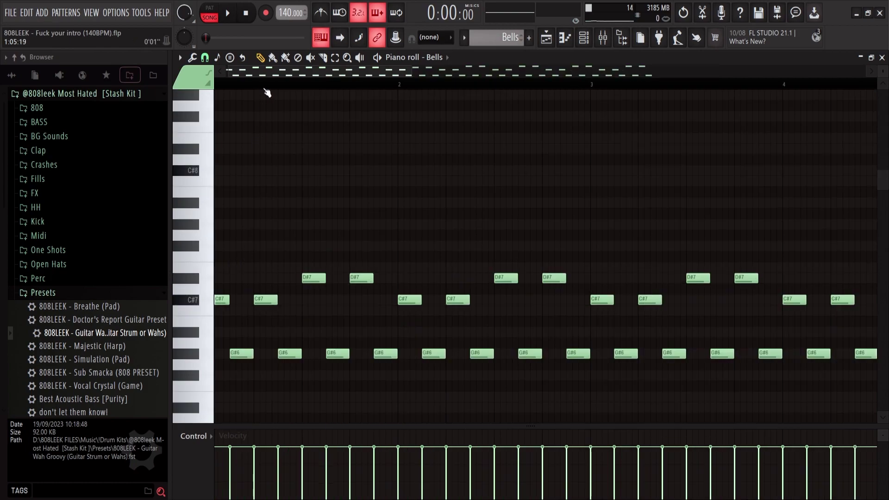
{"action": "left_click_drag", "start_coordinate": [252, 75], "coordinate": [228, 77]}
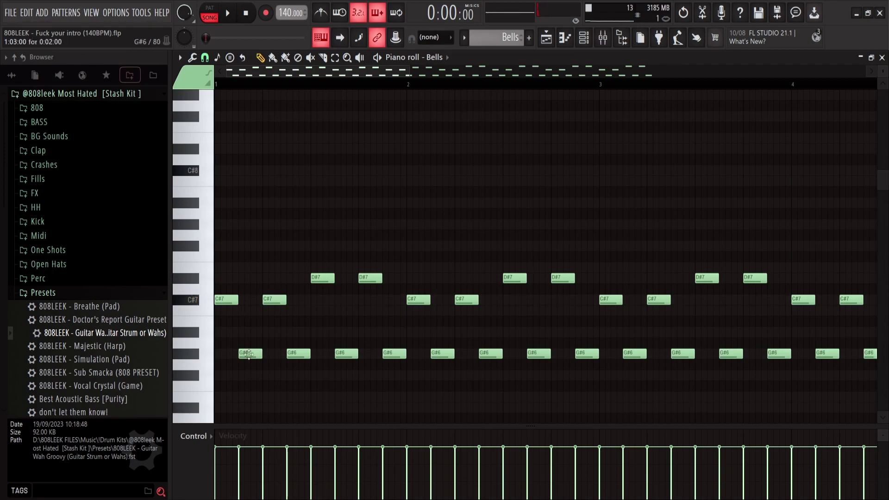
{"action": "scroll", "coordinate": [271, 331], "scroll_direction": "down", "scroll_amount": 1}
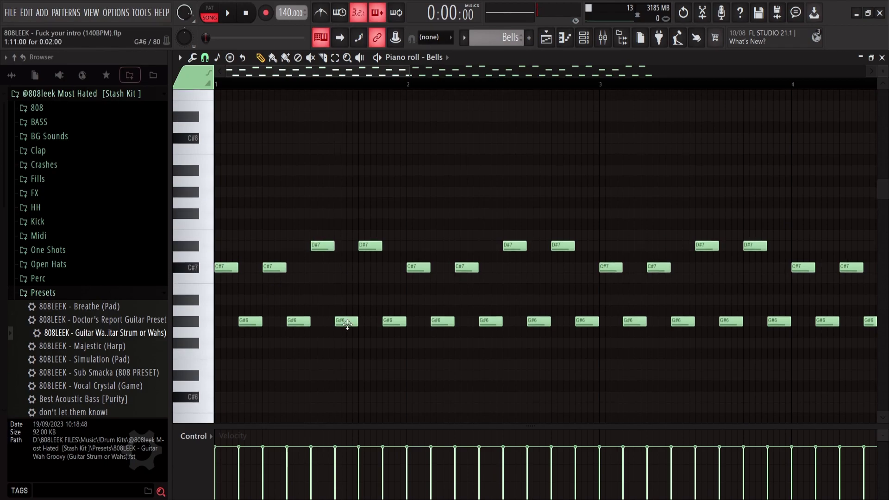
{"action": "scroll", "coordinate": [407, 283], "scroll_direction": "down", "scroll_amount": 4}
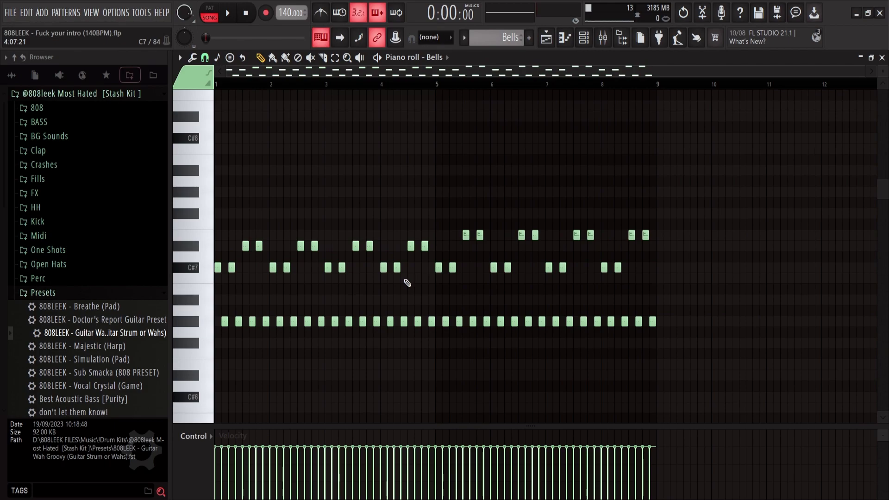
{"action": "scroll", "coordinate": [407, 283], "scroll_direction": "up", "scroll_amount": 3}
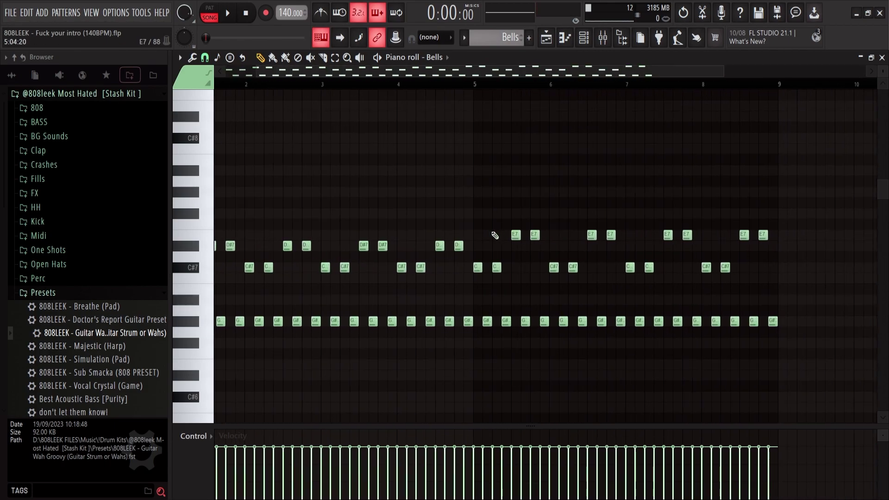
{"action": "scroll", "coordinate": [493, 234], "scroll_direction": "up", "scroll_amount": 2}
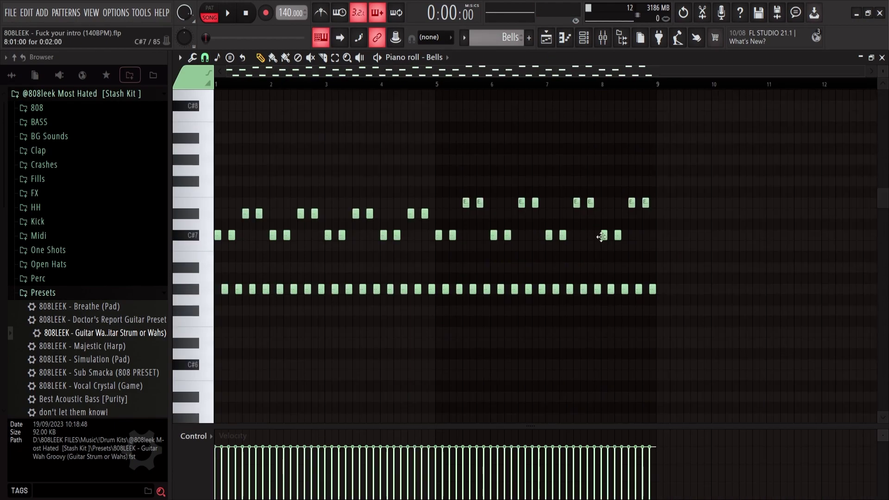
{"action": "key", "text": "space"}
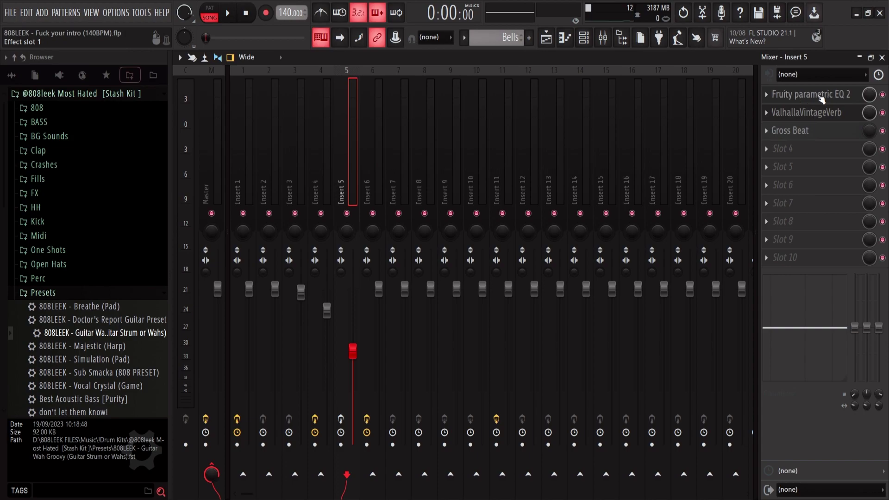
Step: Inspect Fruity Parametric EQ 2 and ValhallaVintageVerb on mixer Insert 5, and play the arrangement with the bells
{"action": "left_click", "coordinate": [820, 95]}
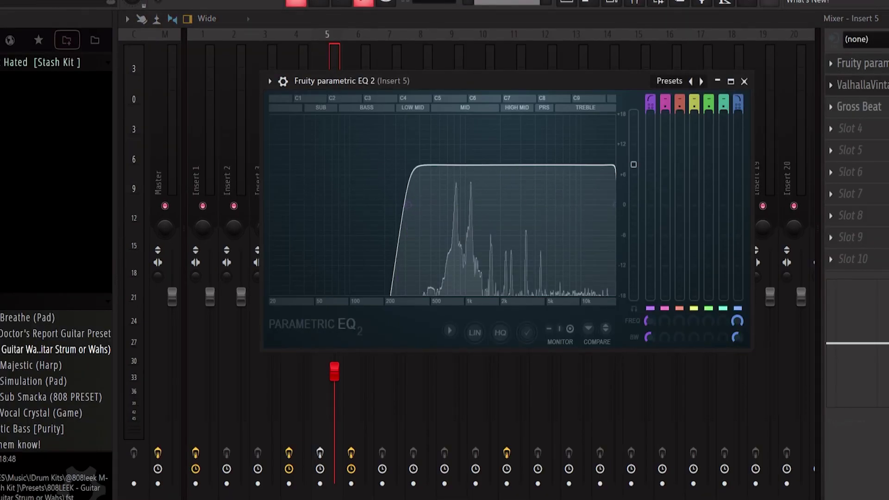
{"action": "left_click", "coordinate": [877, 86]}
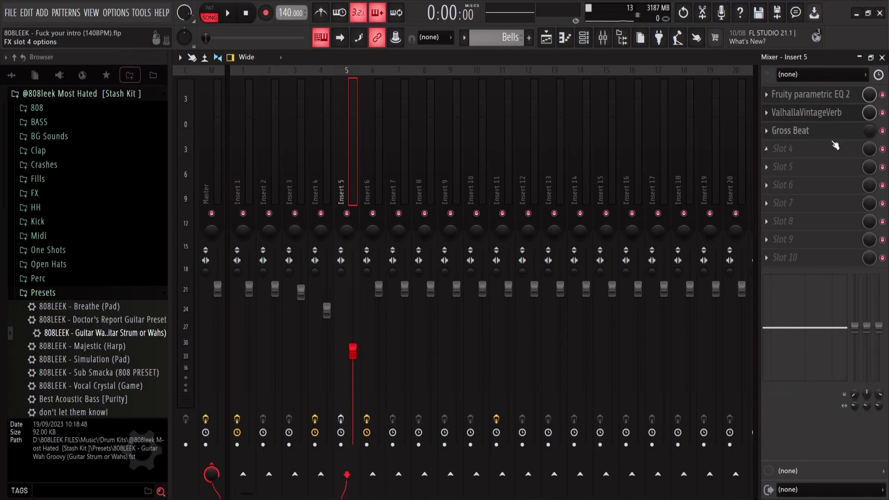
{"action": "left_click", "coordinate": [545, 40]}
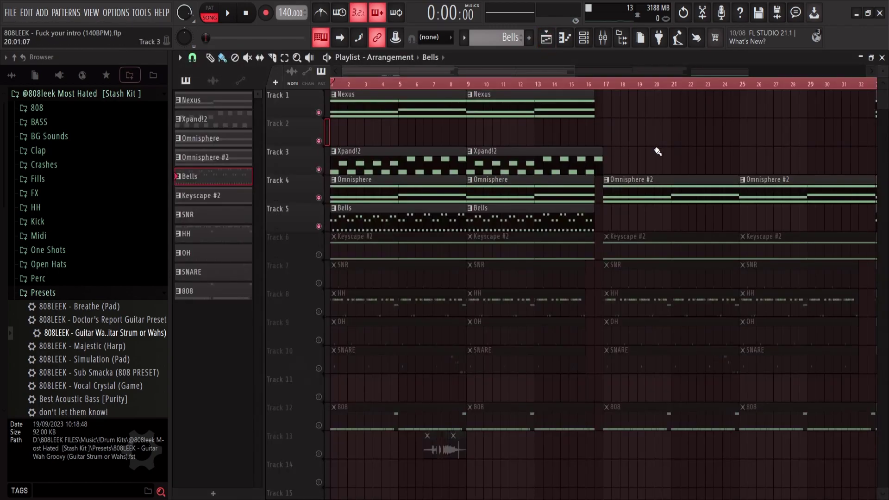
{"action": "key", "text": "space"}
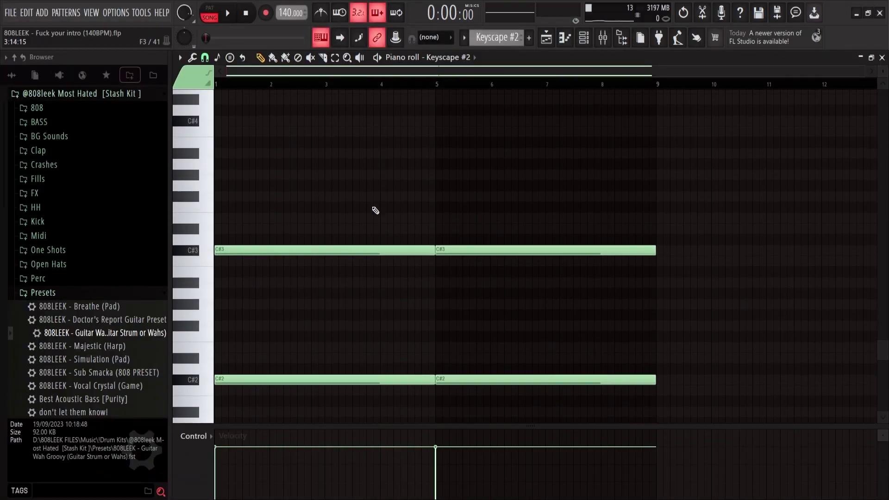
Step: Examine the Keyscape #2 pattern's sustained C#3 and C#2 notes and inspect the piano preset loaded in its Keyscape instrument
{"action": "scroll", "coordinate": [375, 210], "scroll_direction": "down", "scroll_amount": 3}
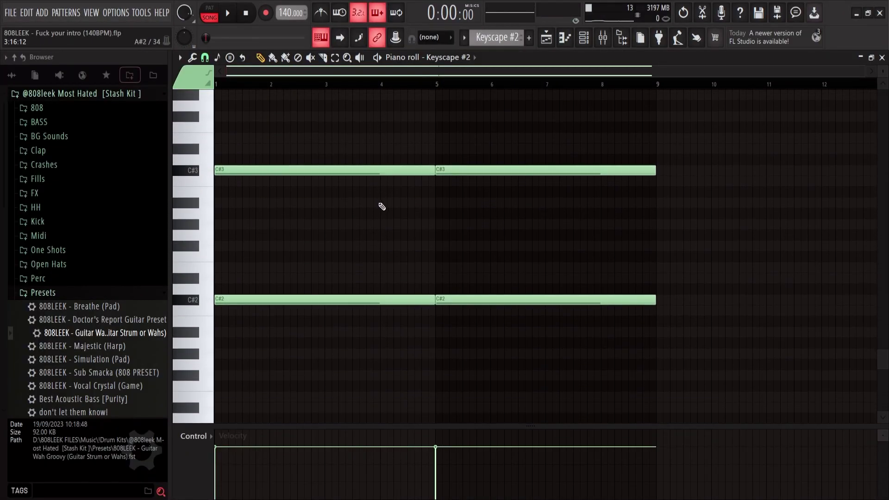
{"action": "key", "text": "F6"}
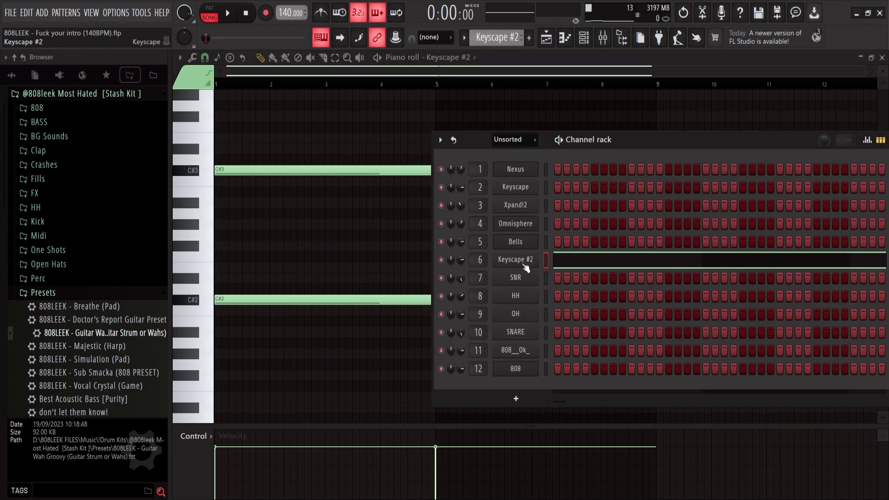
{"action": "left_click", "coordinate": [524, 264]}
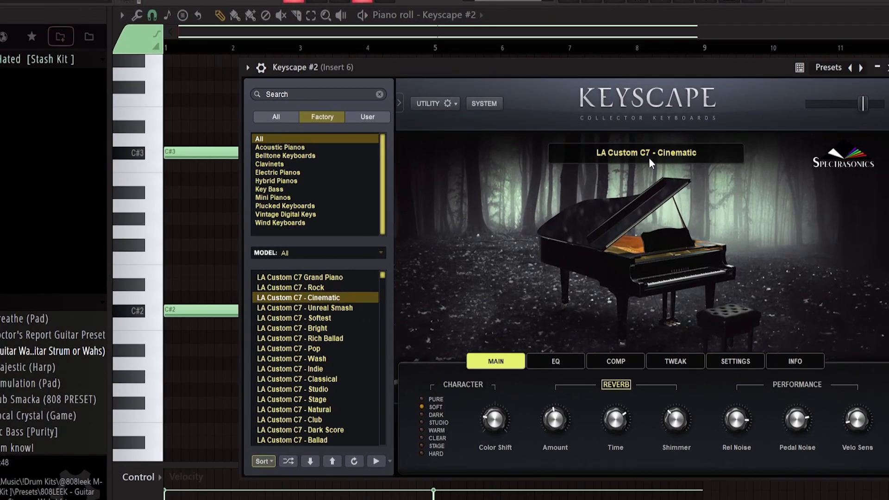
{"action": "left_click", "coordinate": [136, 314]}
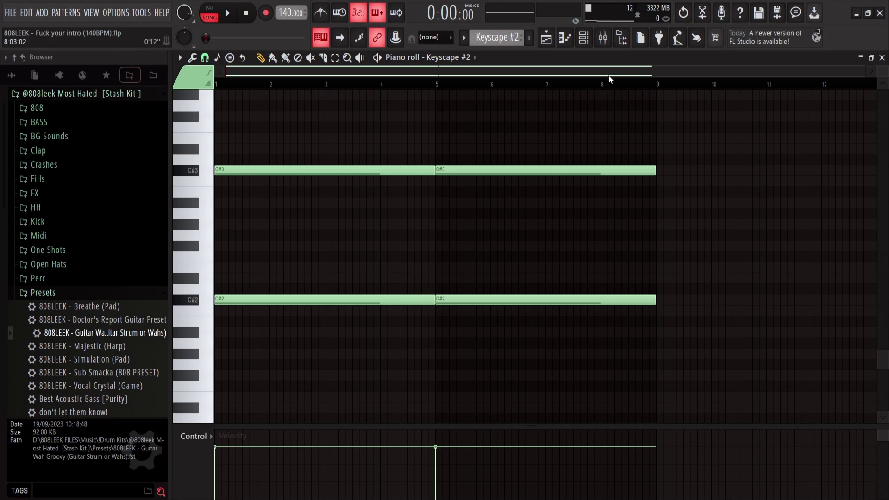
Step: Inspect Fruity Parametric EQ 2 on mixer Insert 6 and play the Keyscape #2 notes in the piano roll
{"action": "key", "text": "F9"}
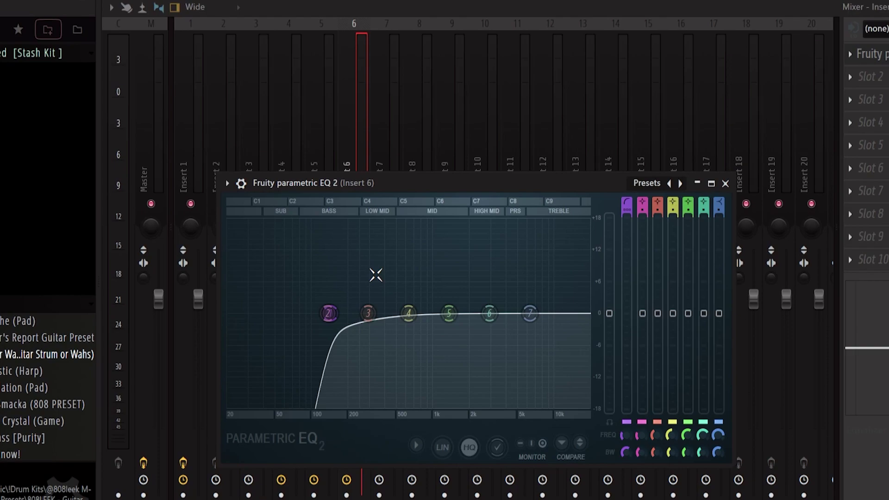
{"action": "key", "text": "F9"}
{"action": "scroll", "coordinate": [562, 261], "scroll_direction": "up", "scroll_amount": 3}
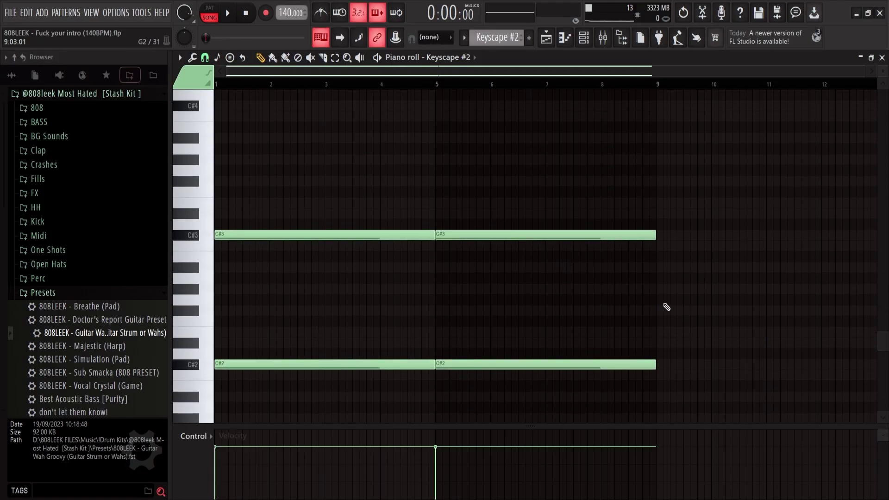
{"action": "key", "text": "space"}
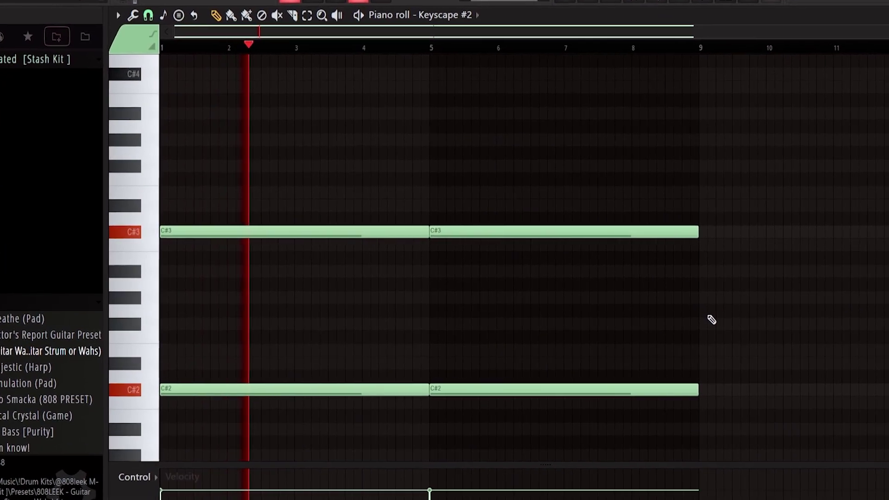
Step: Review the layered arrangement in the playlist and audition the MH - Skull [SNR] sample from the Snares folder
{"action": "key", "text": "F5"}
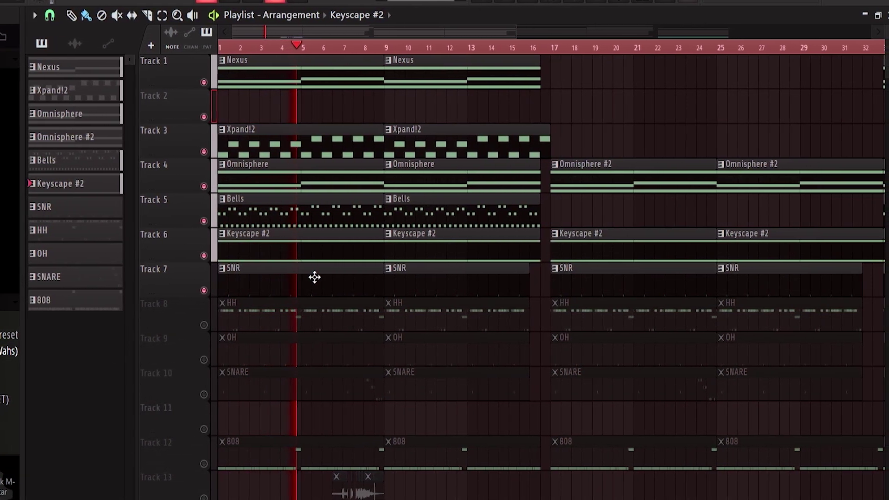
{"action": "key", "text": "space"}
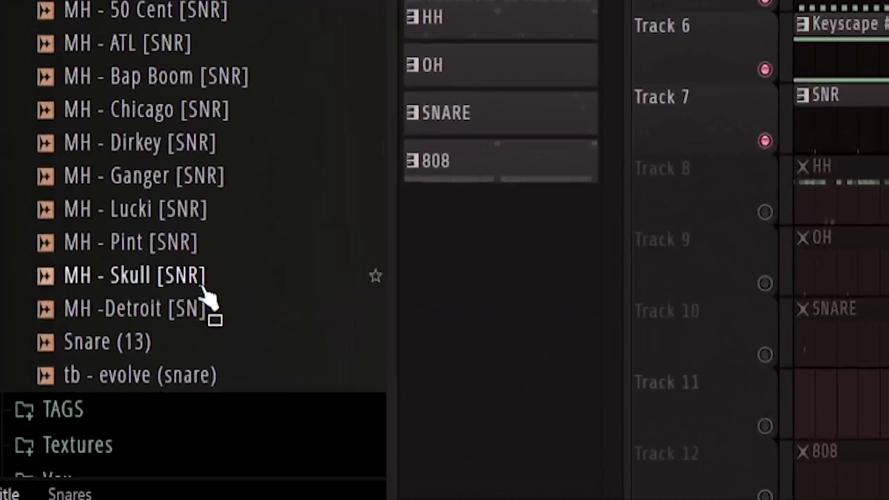
{"action": "left_click", "coordinate": [200, 287]}
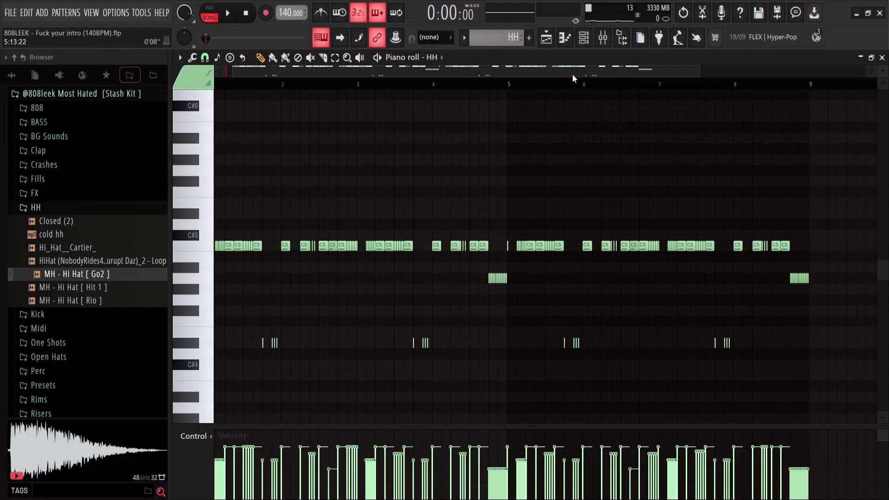
Step: Examine and play the HH pattern from bar 1, and audition the !MH - Essentials [OH] open hat sample
{"action": "left_click_drag", "start_coordinate": [572, 76], "coordinate": [567, 75]}
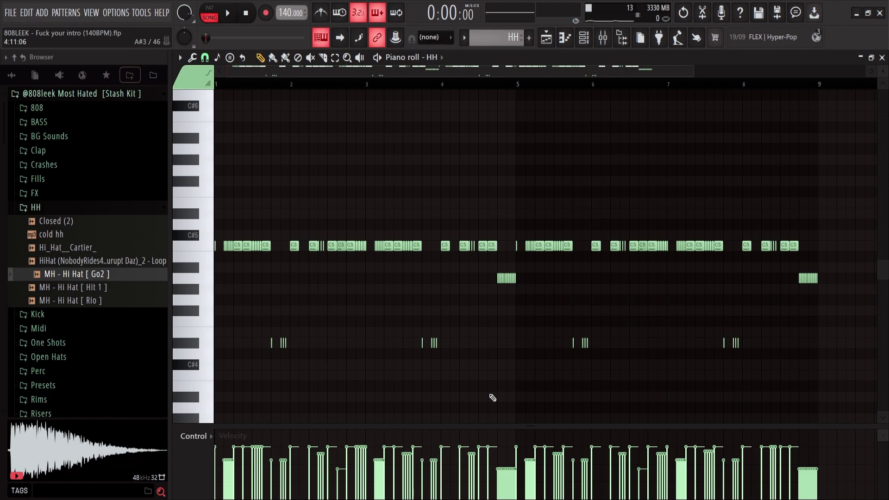
{"action": "key", "text": "space"}
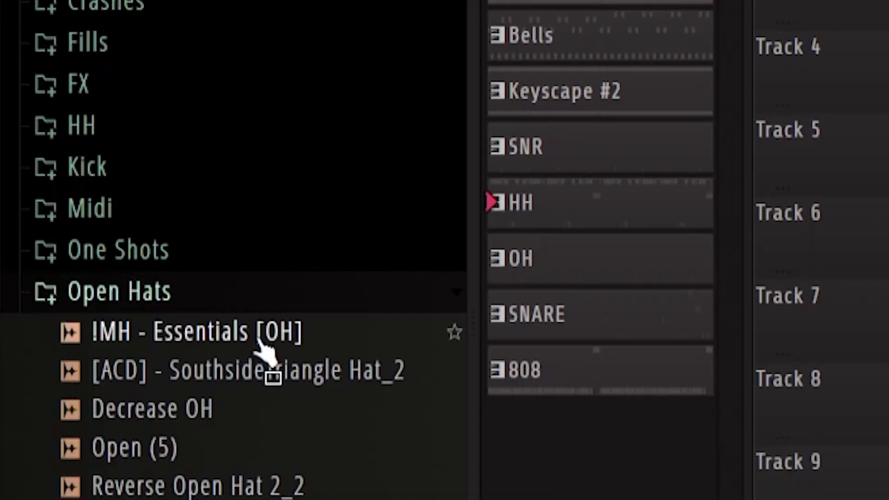
{"action": "left_click_drag", "start_coordinate": [245, 345], "coordinate": [888, 499]}
{"action": "key", "text": "space"}
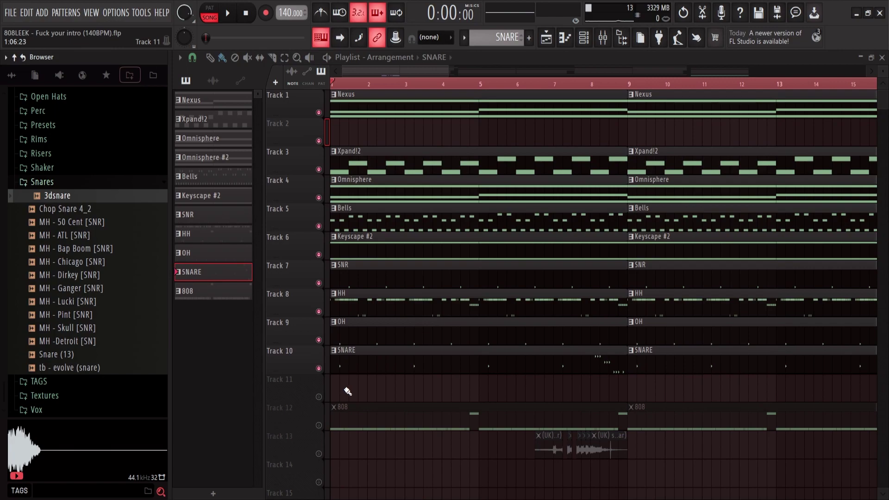
Step: Open the SNARE pattern from Track 10, examine its single hits and the pitched roll in bar 8, and play it
{"action": "double_click", "coordinate": [366, 369]}
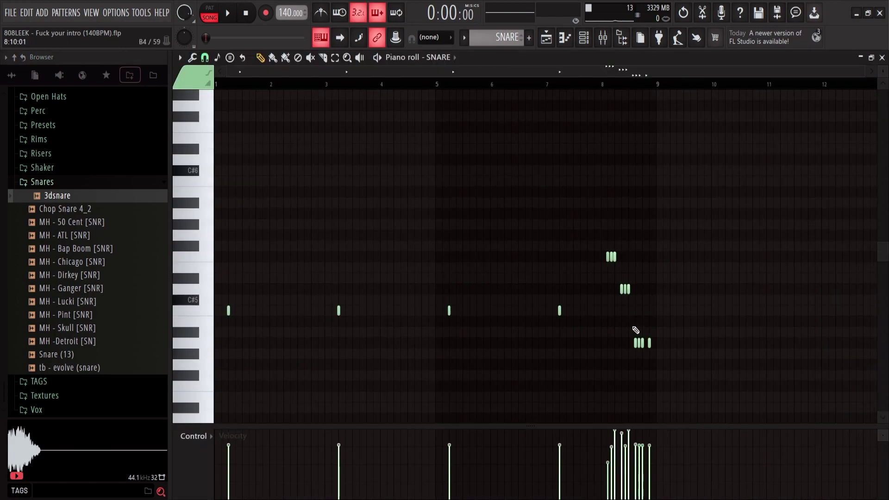
{"action": "key", "text": "space"}
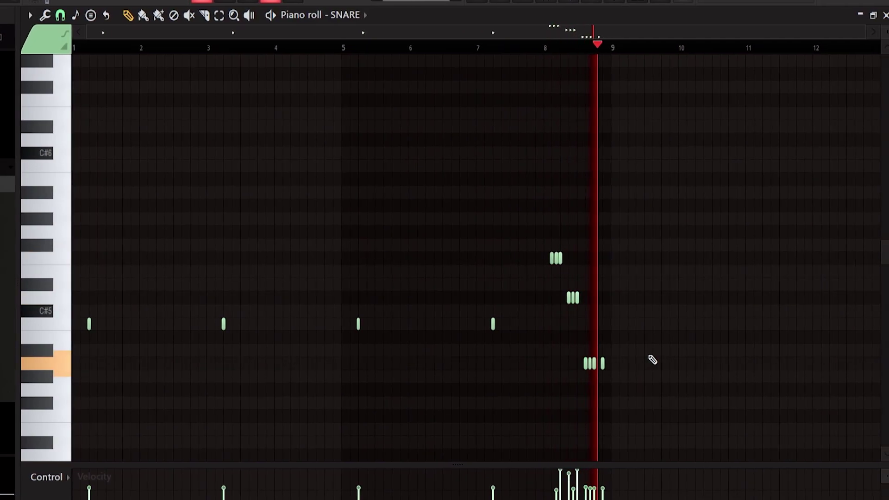
Step: Audition MH - The Raq [808] from the 808 folder and review the full arrangement in the playlist during playback
{"action": "scroll", "coordinate": [413, 277], "scroll_direction": "up", "scroll_amount": 5}
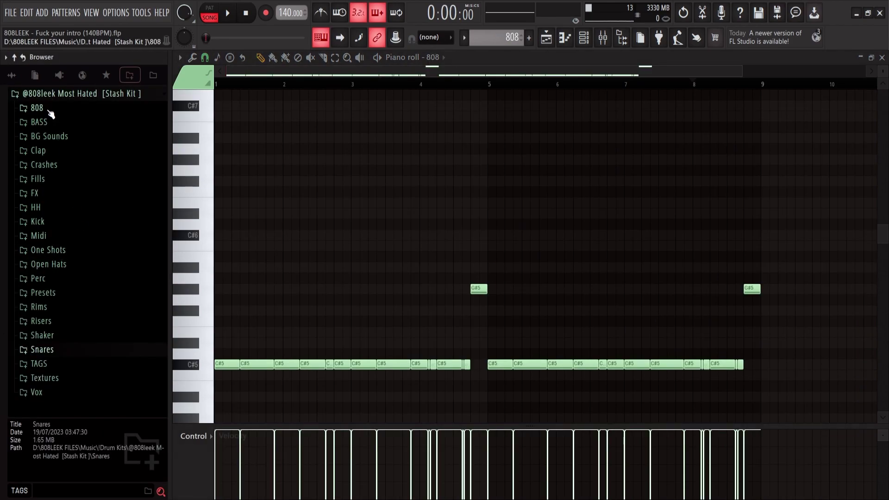
{"action": "left_click", "coordinate": [37, 107]}
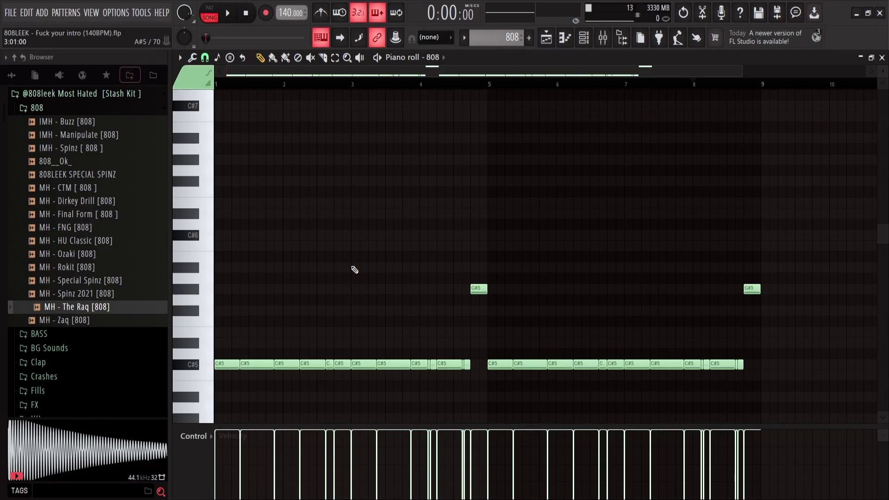
{"action": "key", "text": "F5"}
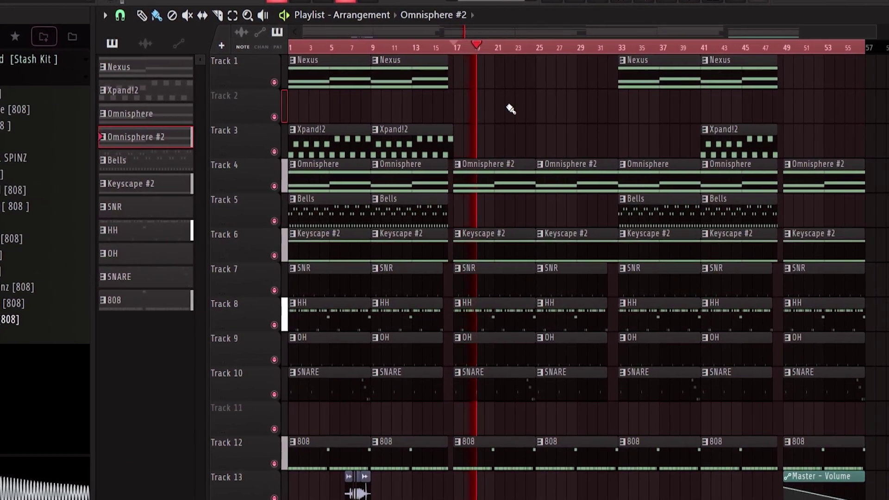
{"action": "scroll", "coordinate": [510, 109], "scroll_direction": "down", "scroll_amount": 1}
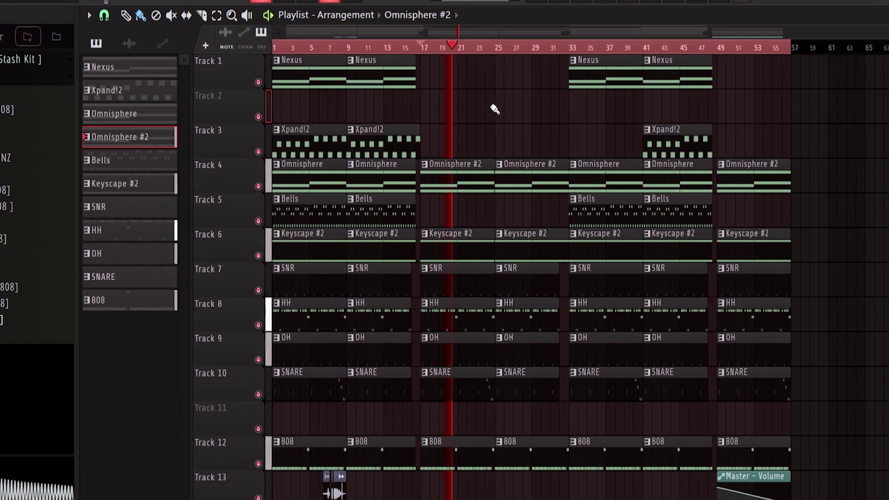